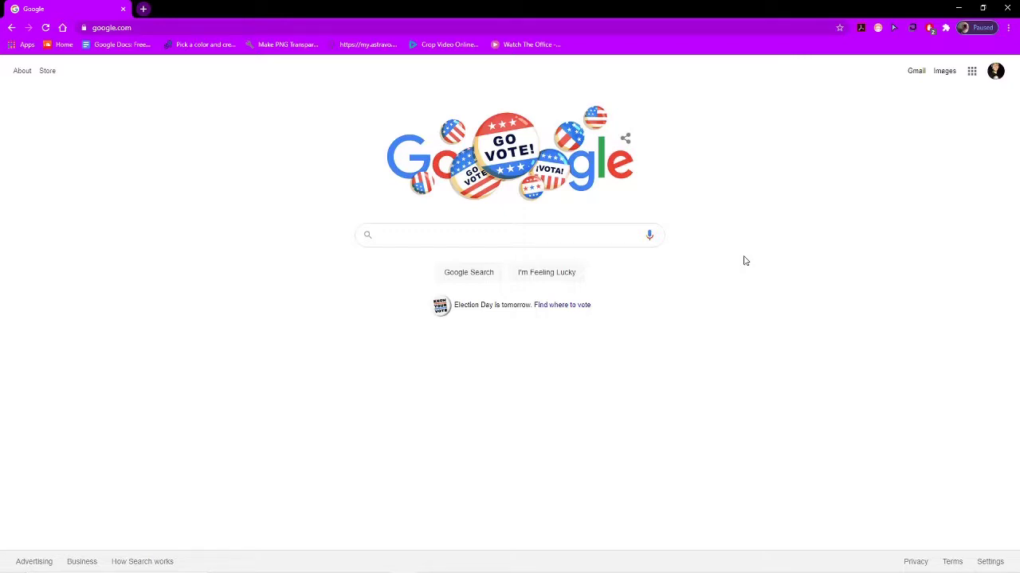
# Step: Search Google for 'bluestacks' and open the official BlueStacks website
pyautogui.click(628, 234)
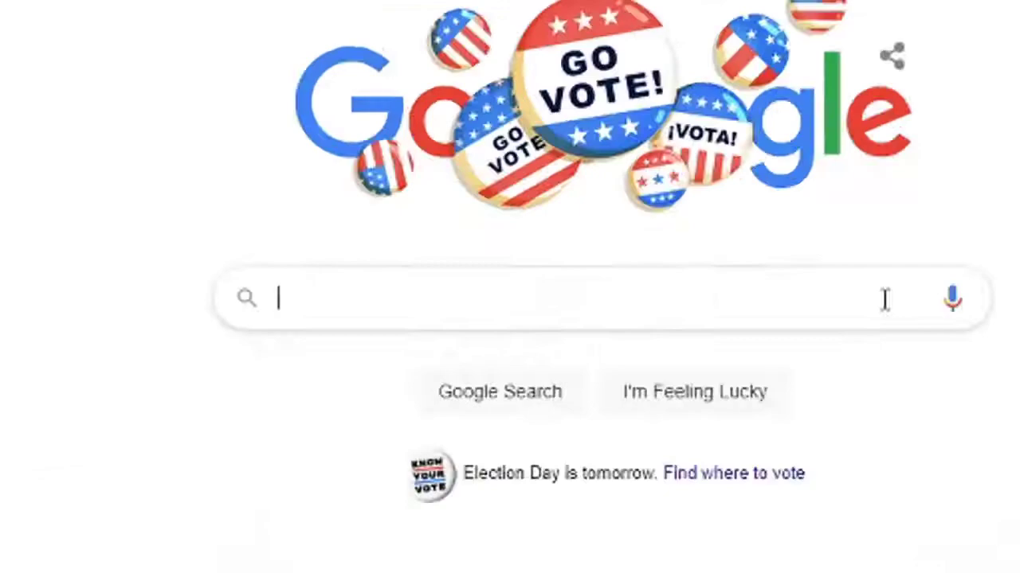
pyautogui.write('blues')
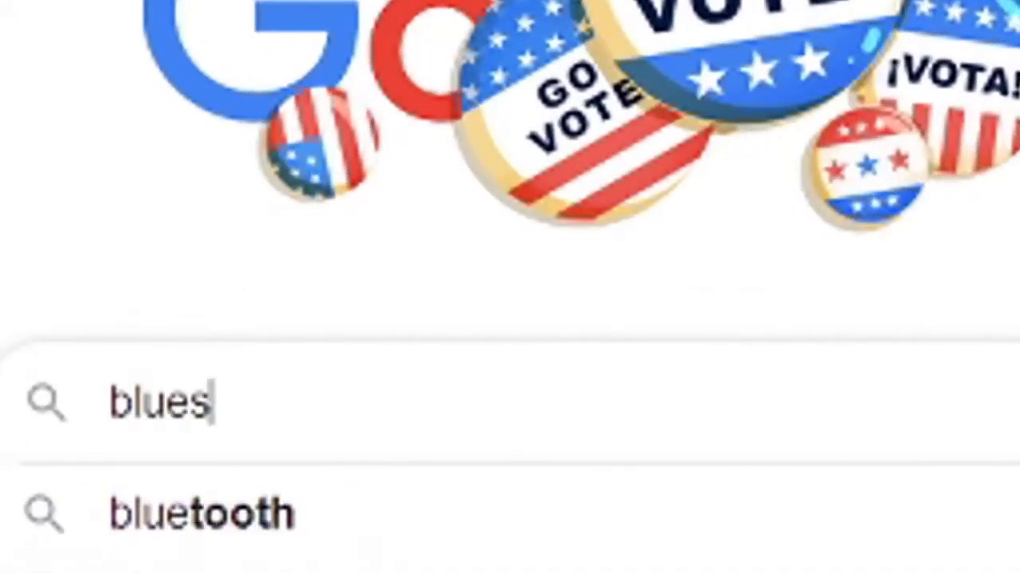
pyautogui.write('tacks')
pyautogui.press('Return')
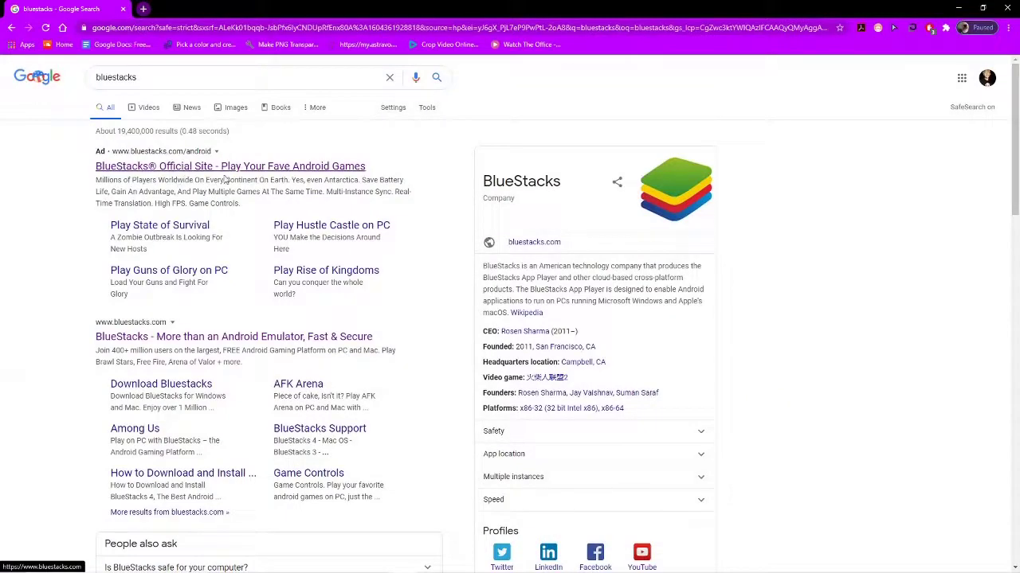
pyautogui.scroll(-4, 131, 438)
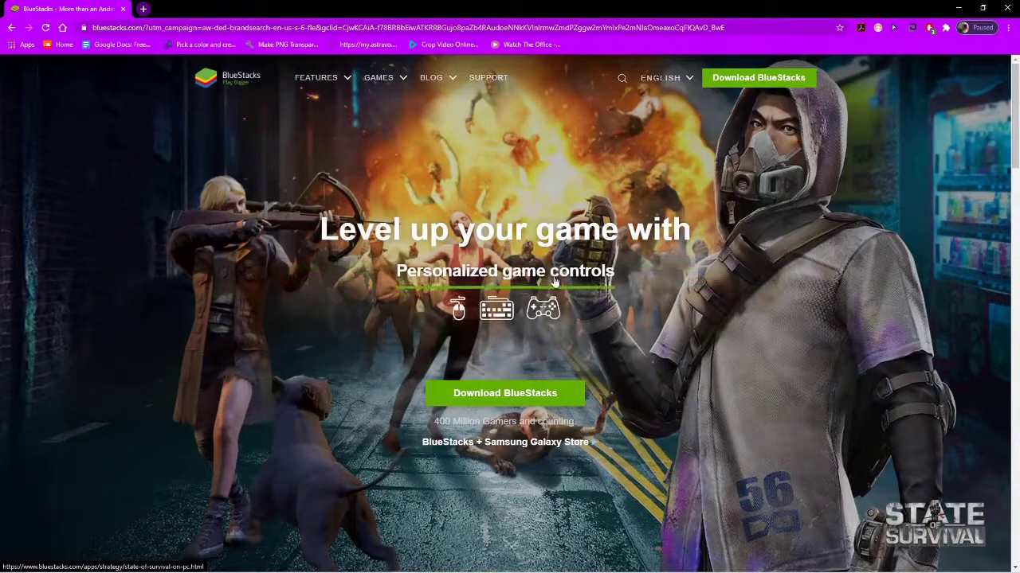
# Step: Visit the State of Survival game page, then return to the BlueStacks home page
pyautogui.click(555, 282)
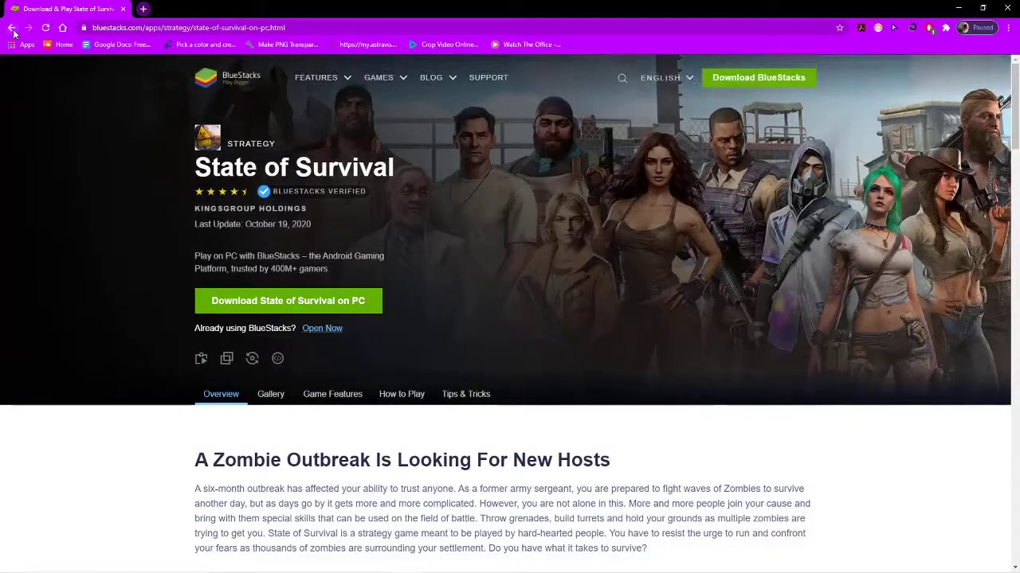
pyautogui.click(12, 29)
pyautogui.scroll(-4, 725, 318)
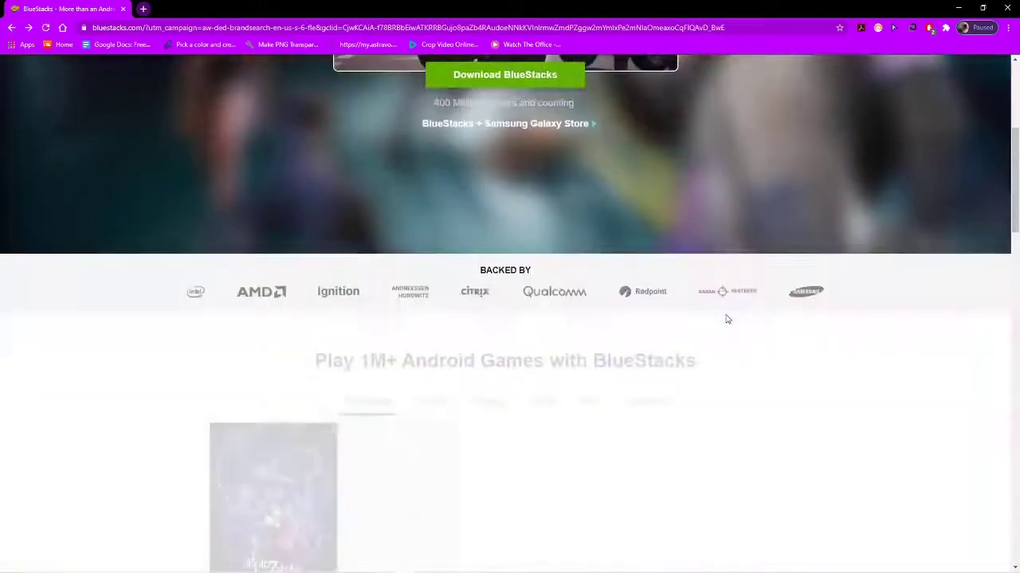
# Step: Launch the installed BlueStacks app from a Windows search for 'bluest'
pyautogui.press('super')
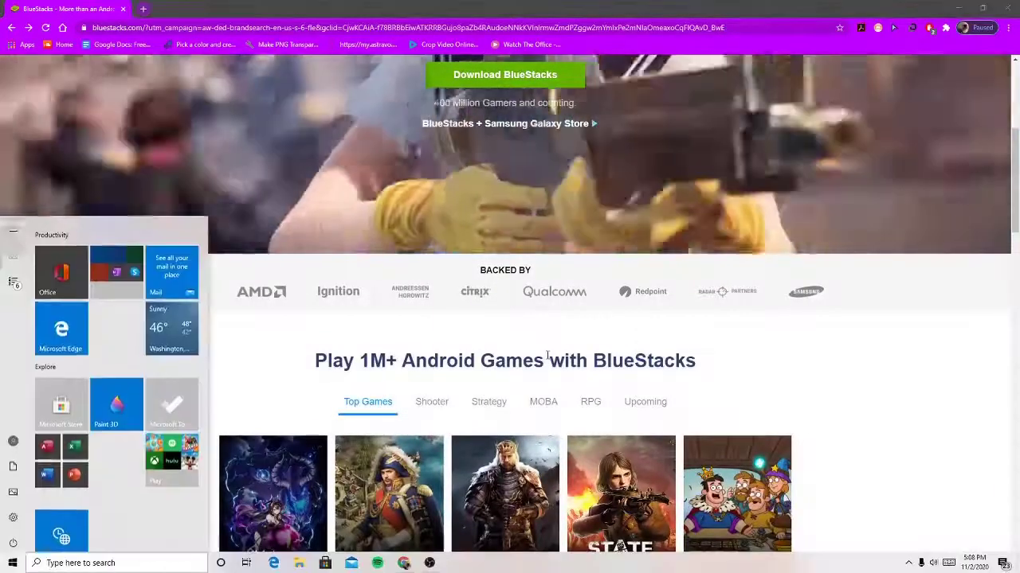
pyautogui.write('bluest')
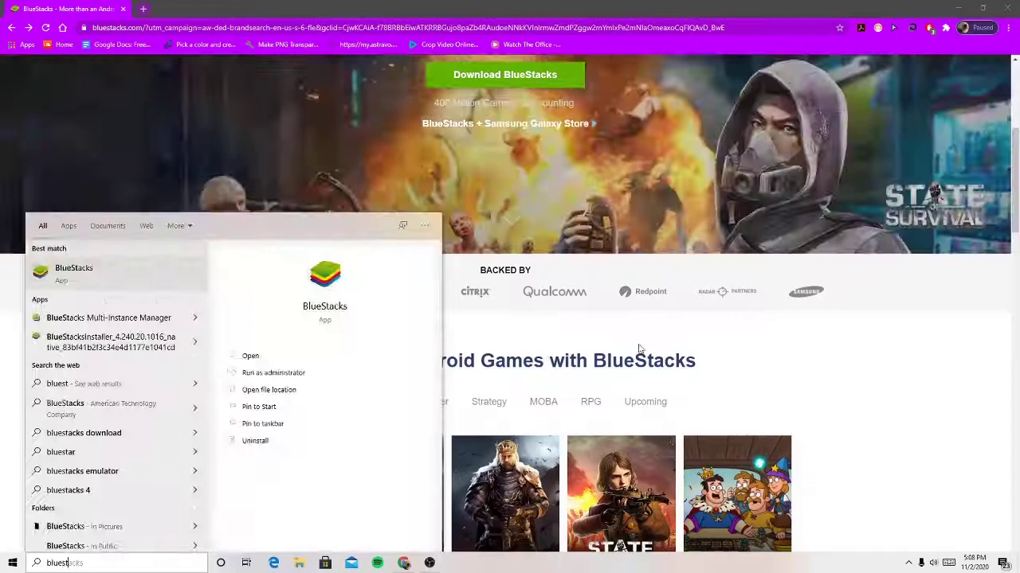
pyautogui.click(92, 268)
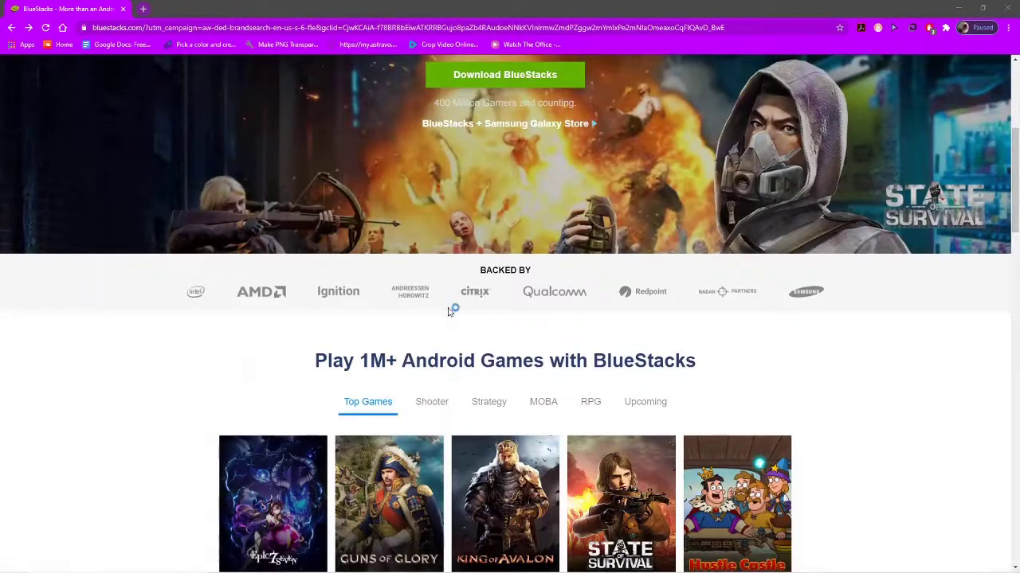
pyautogui.scroll(3, 541, 325)
pyautogui.scroll(2, 541, 325)
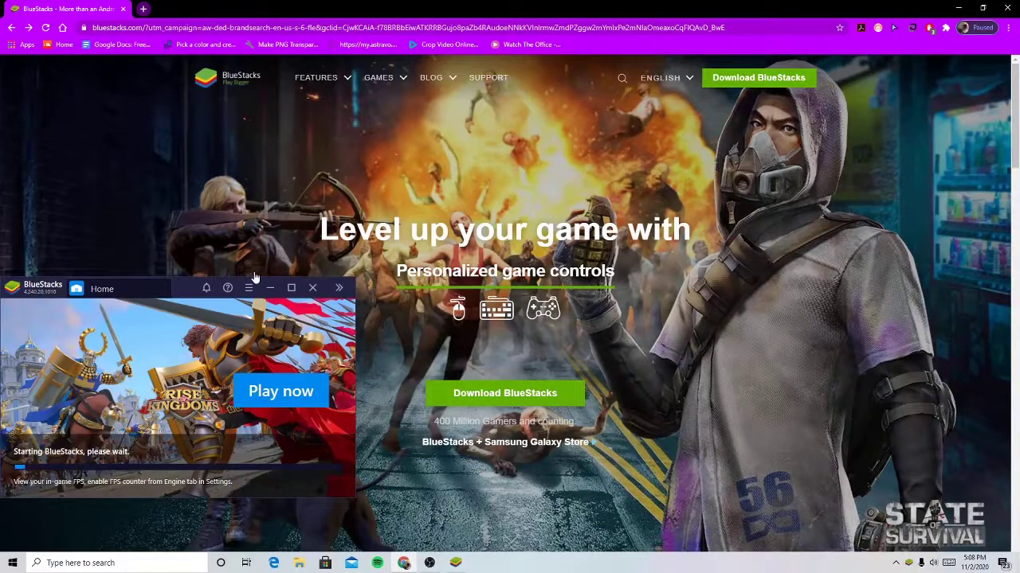
# Step: Maximize BlueStacks and dismiss the hardware virtualization warning with Continue anyway
pyautogui.doubleClick(255, 279)
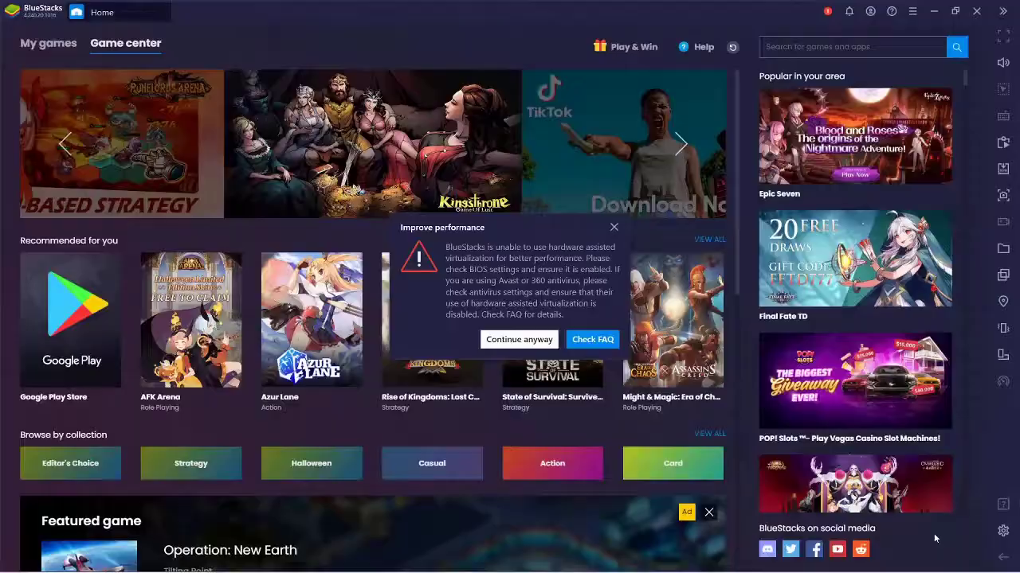
pyautogui.click(519, 339)
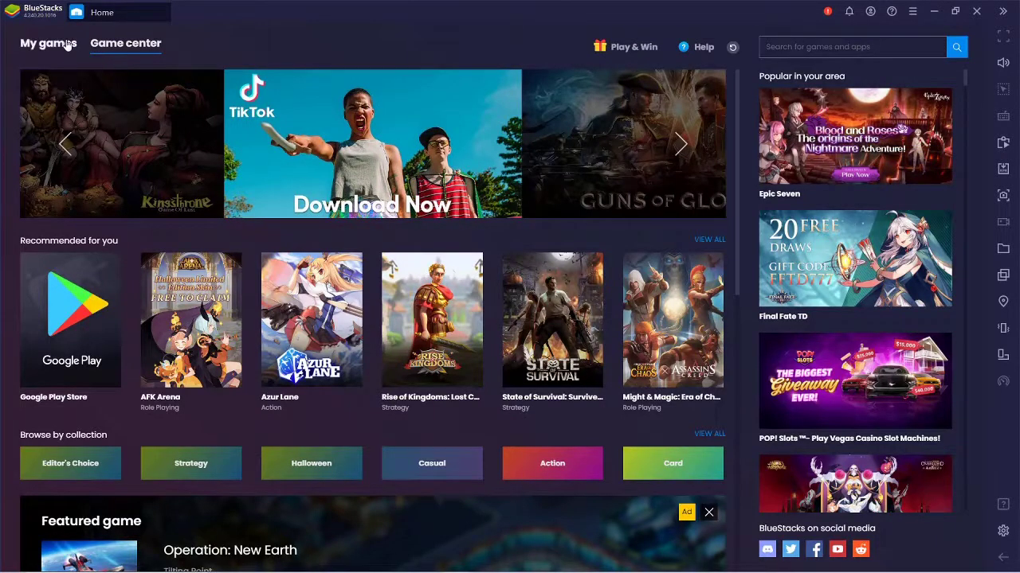
pyautogui.click(860, 46)
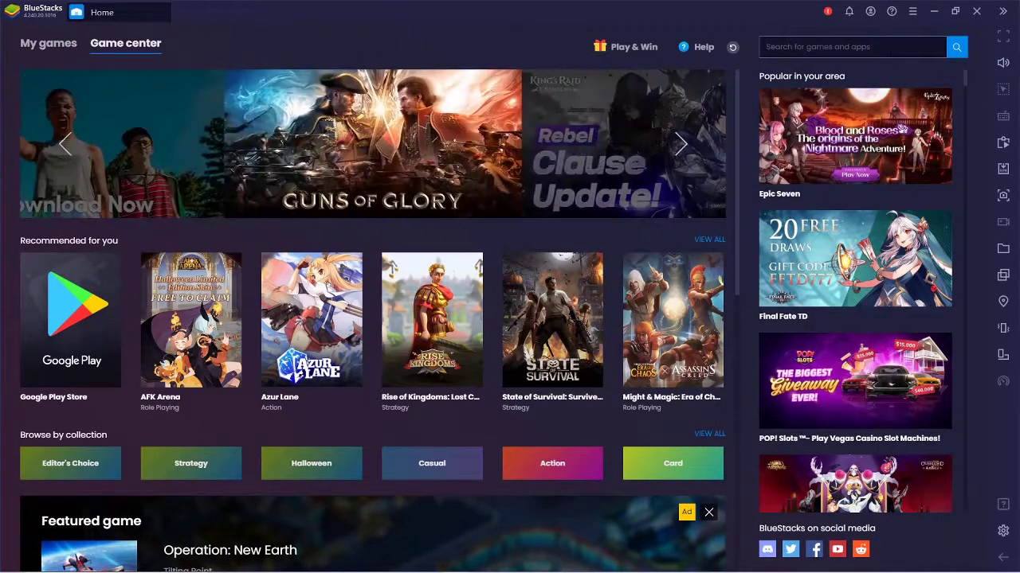
# Step: Search the Game center for 'granny', open the installed Granny game, and maximize the window
pyautogui.write('granny')
pyautogui.press('Return')
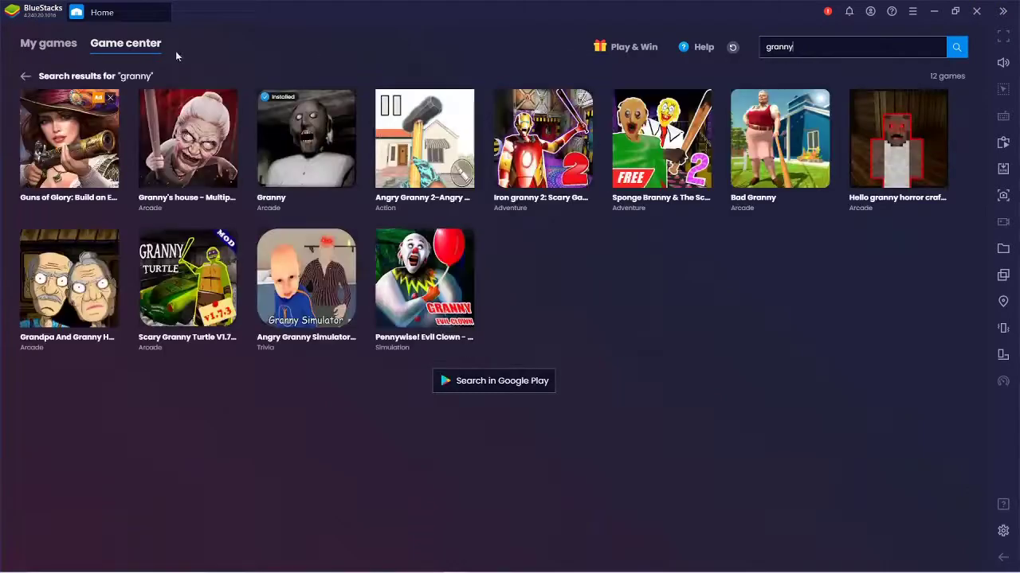
pyautogui.moveTo(306, 140)
pyautogui.moveTo(658, 163)
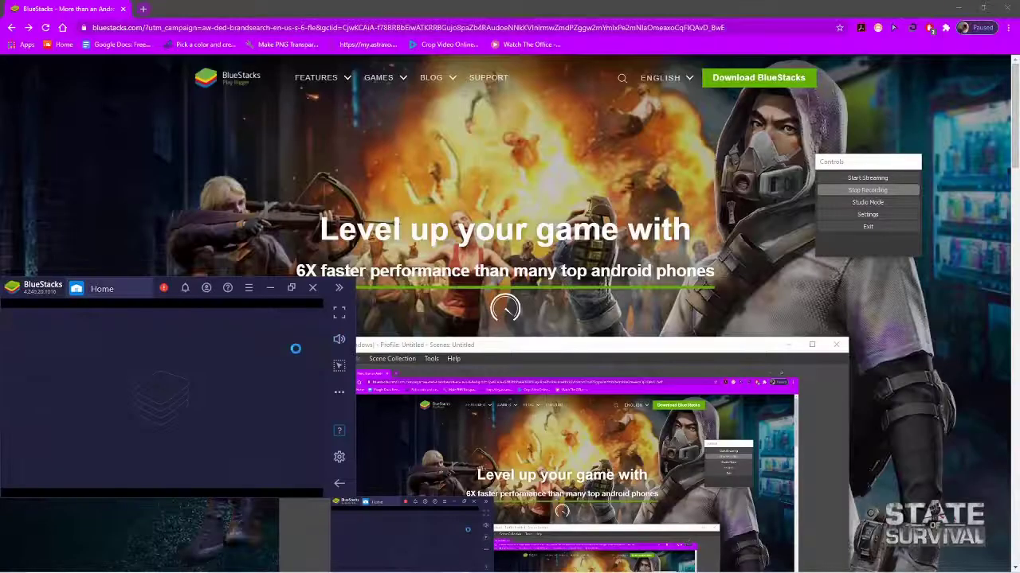
pyautogui.click(291, 288)
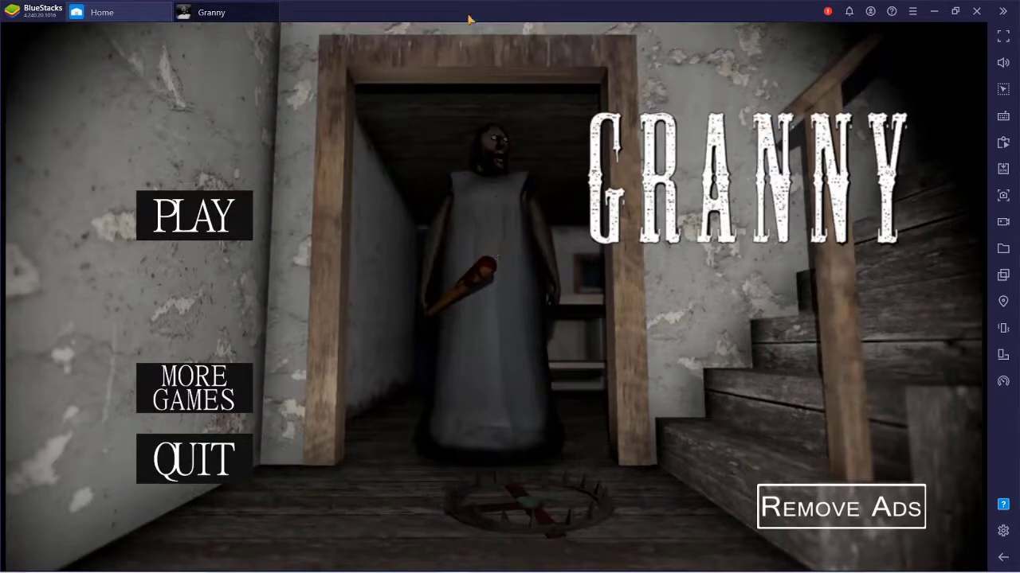
# Step: Adjust BlueStacks' volume with the sidebar slider and check the Windows speaker volume
pyautogui.click(1003, 62)
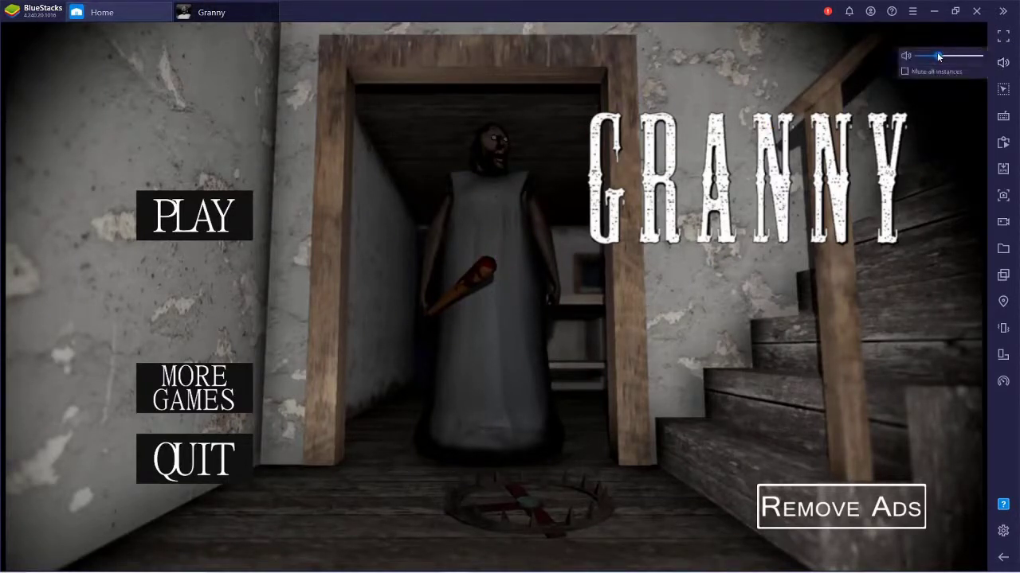
pyautogui.moveTo(949, 58); pyautogui.dragTo(978, 63)
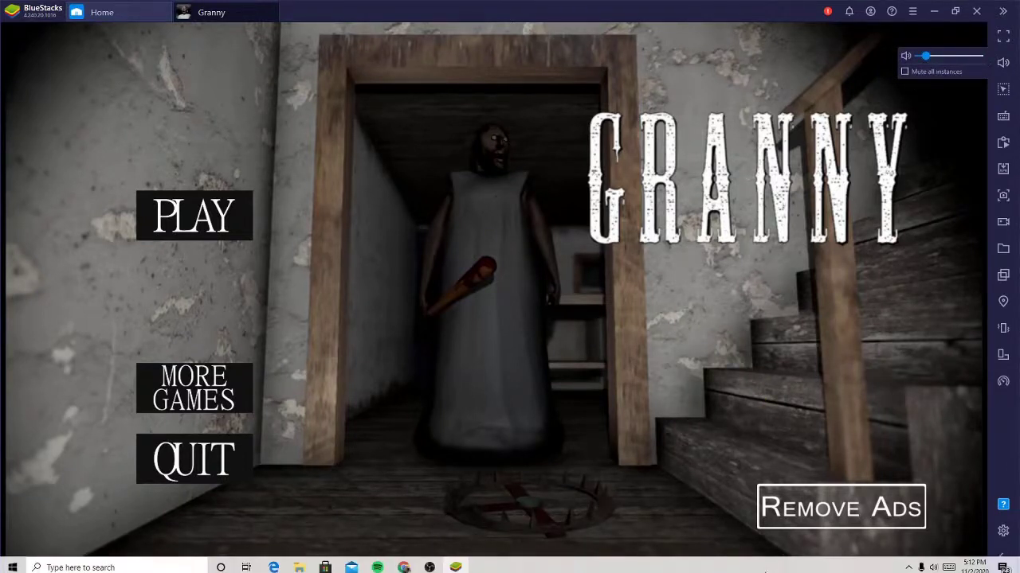
pyautogui.click(934, 563)
pyautogui.click(351, 360)
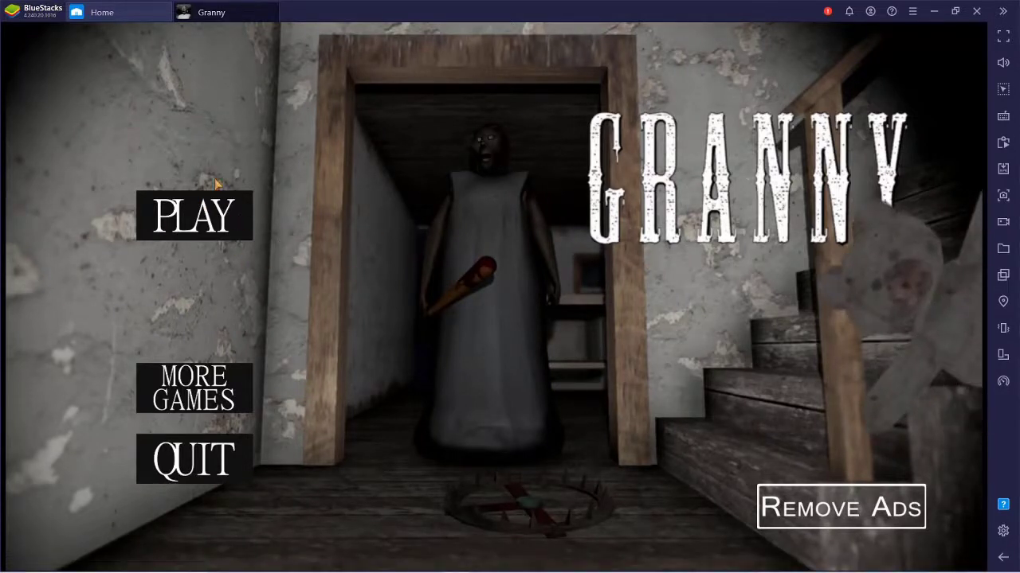
# Step: Start a new Granny game, accepting Easy difficulty on the Options screen
pyautogui.click(206, 215)
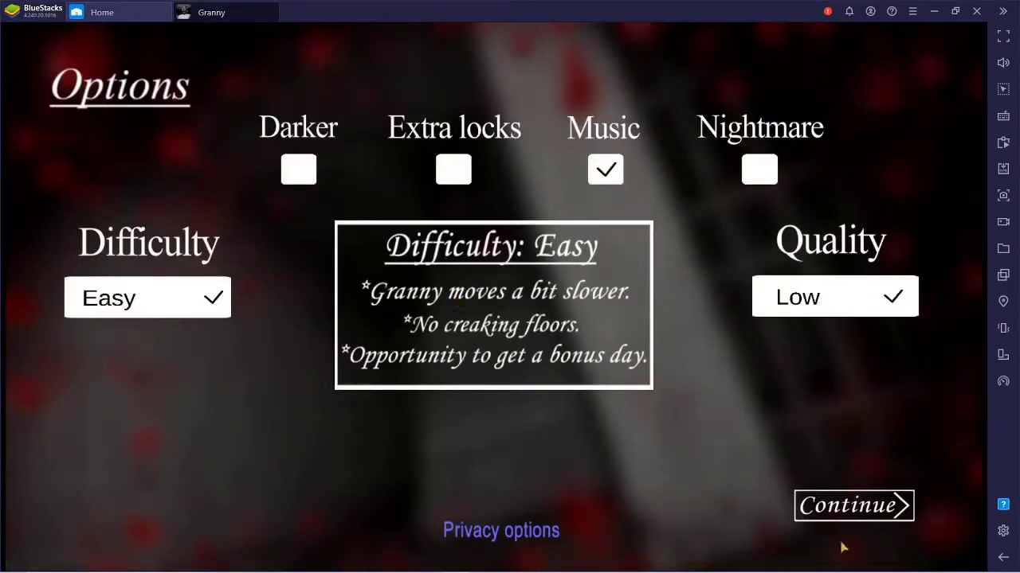
pyautogui.click(847, 501)
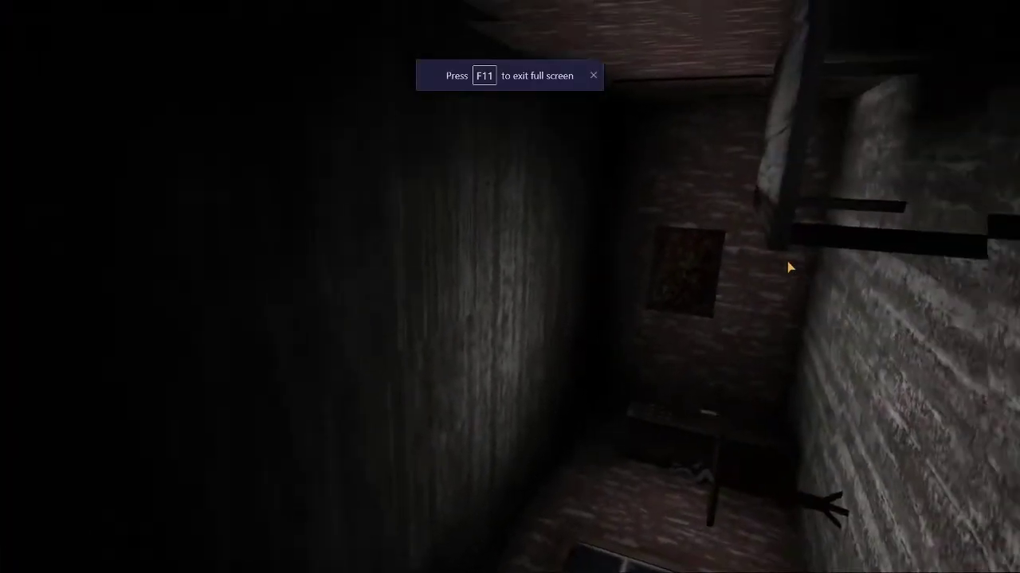
# Step: Exit full screen and add an Aim, pan and shoot mouse control to Granny's controls
pyautogui.press('F11')
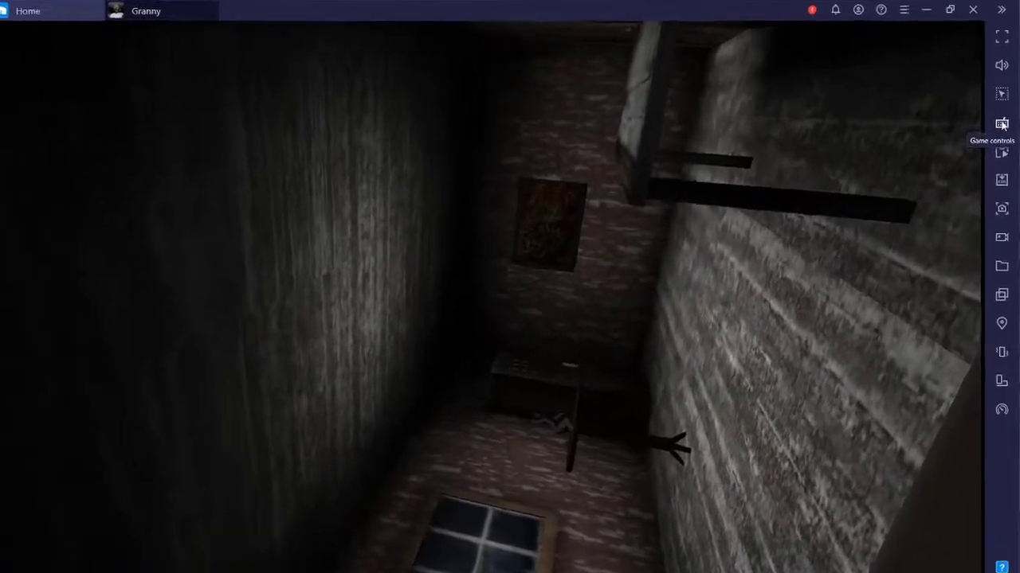
pyautogui.click(1002, 123)
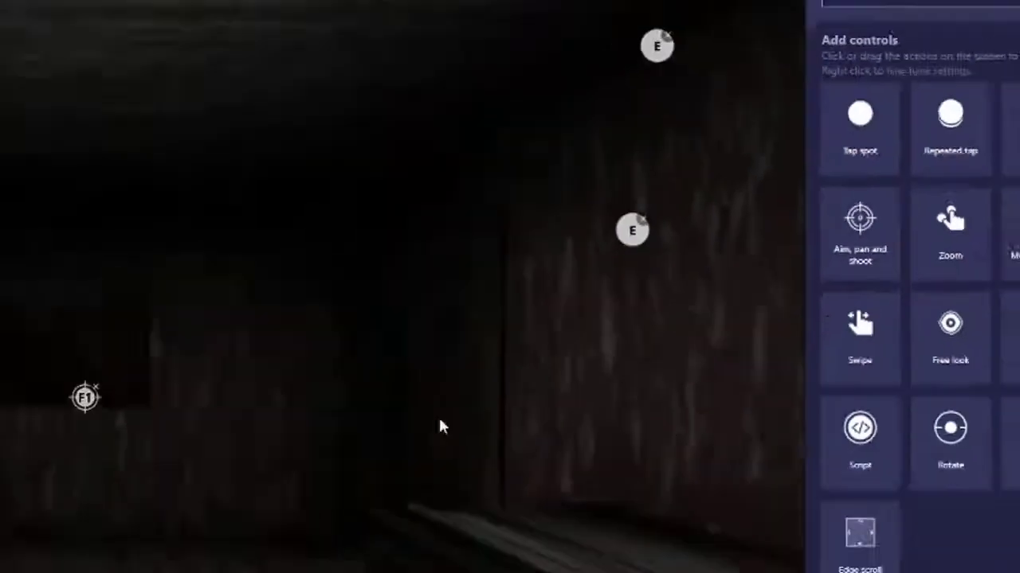
pyautogui.moveTo(858, 223); pyautogui.dragTo(426, 323)
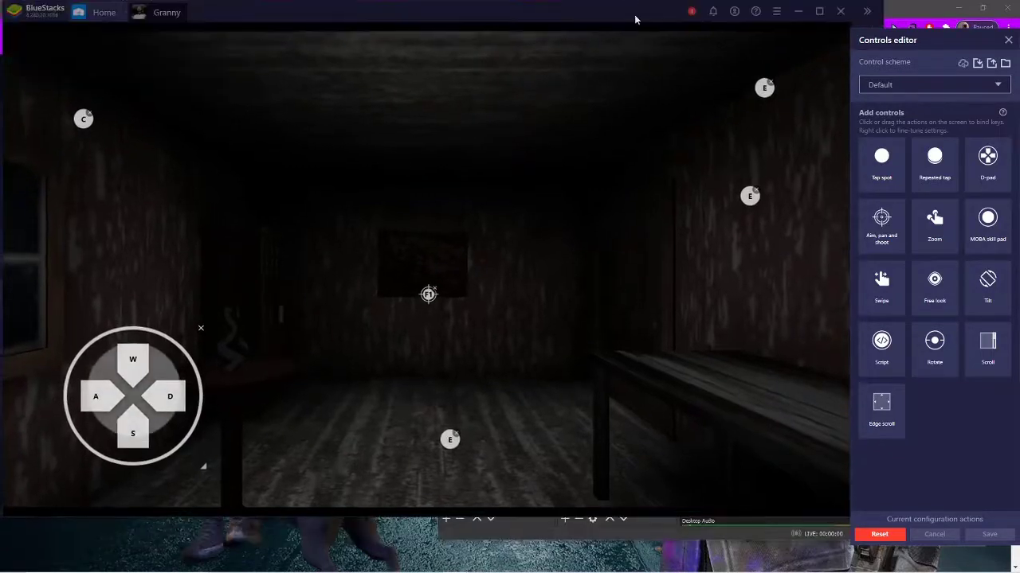
pyautogui.click(1009, 42)
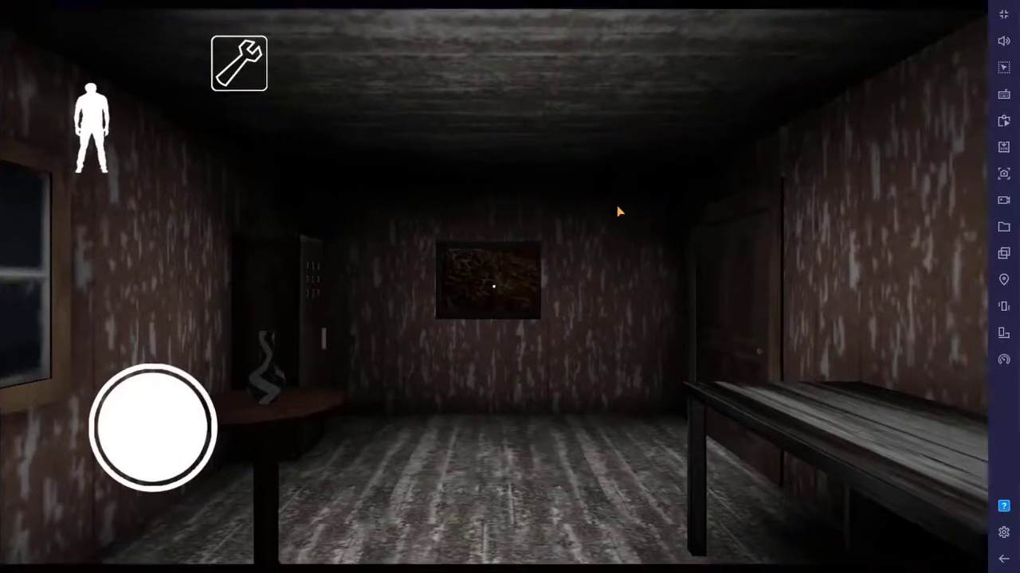
# Step: Go full screen and walk Granny's character around the dark room toward the doorway with WASD
pyautogui.press('F11')
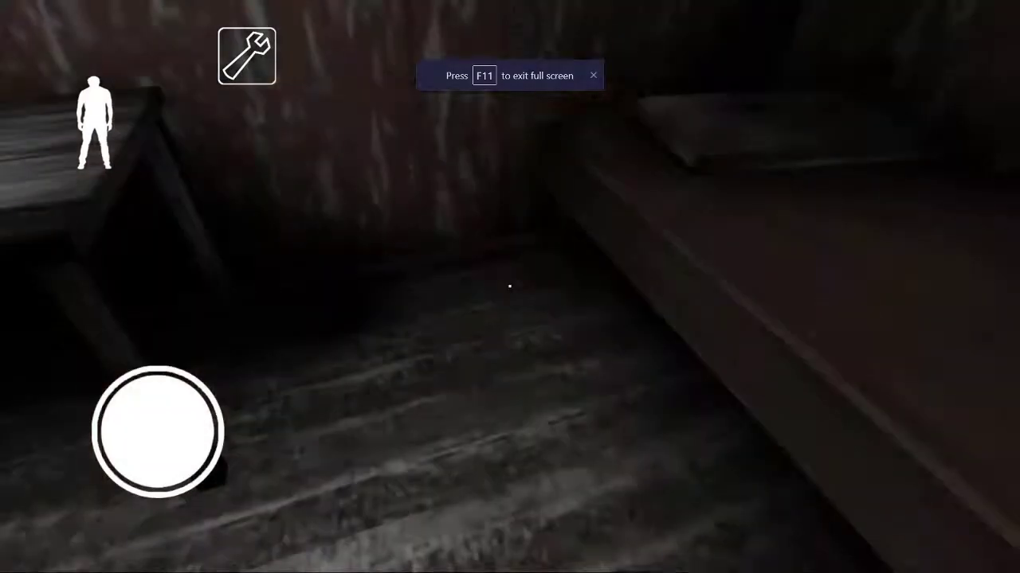
pyautogui.press('w')
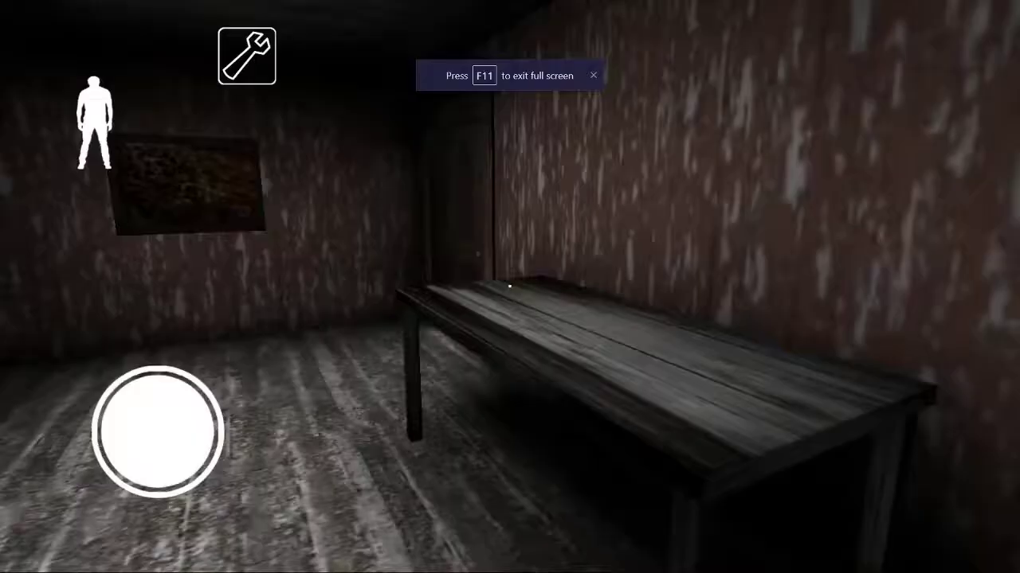
pyautogui.press('w')
pyautogui.press('w')
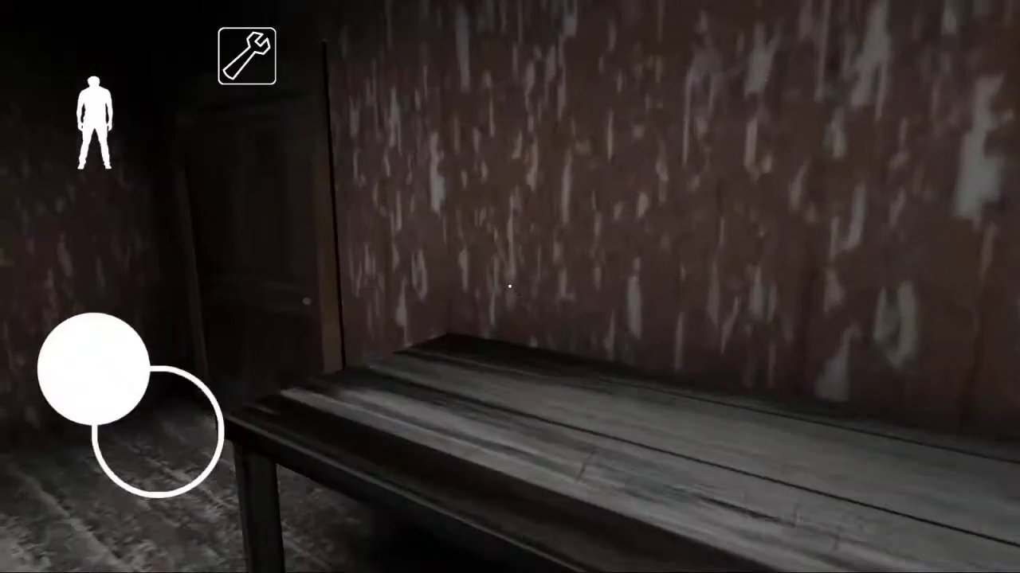
pyautogui.press('w')
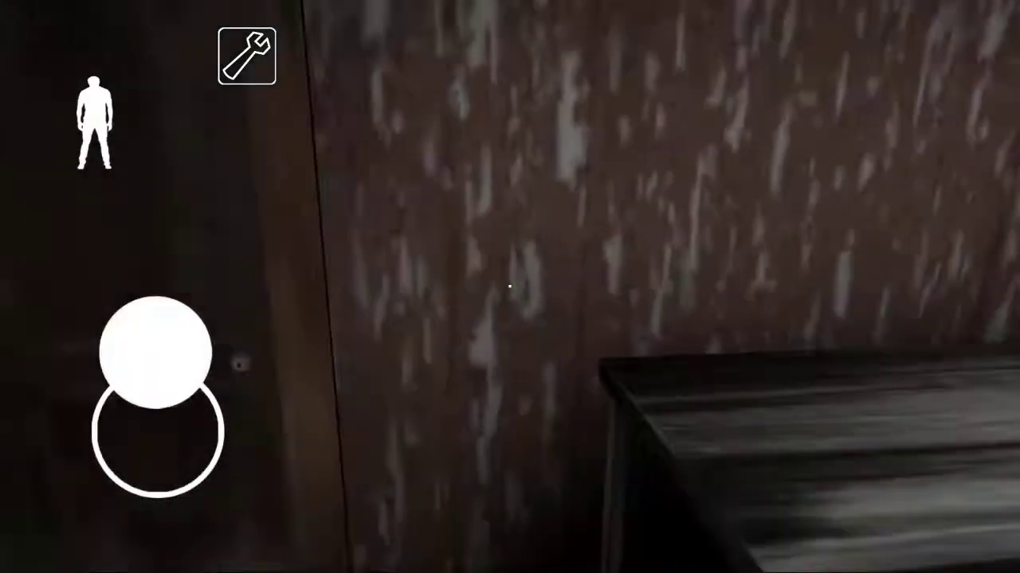
pyautogui.press('s')
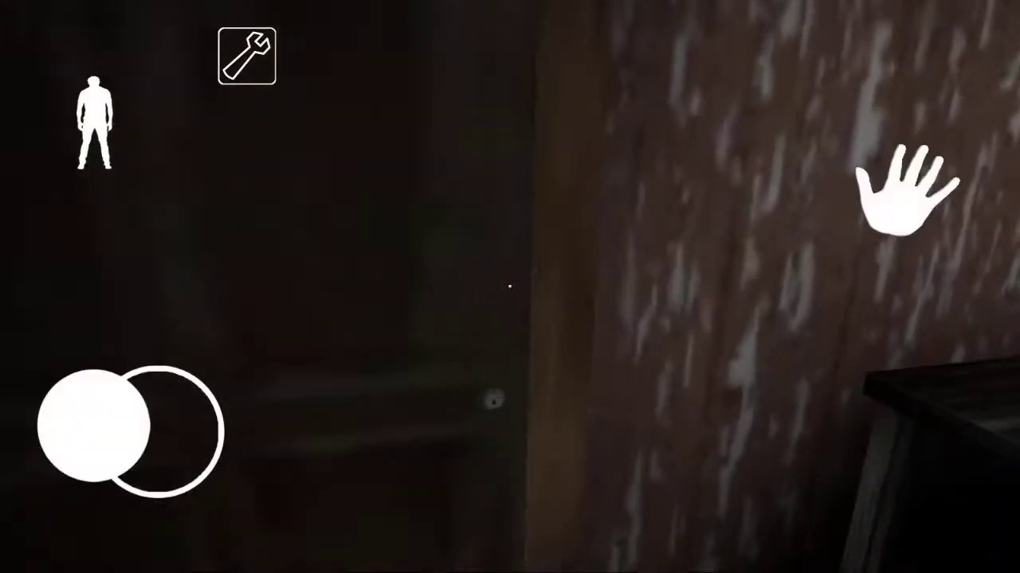
pyautogui.press('Left')
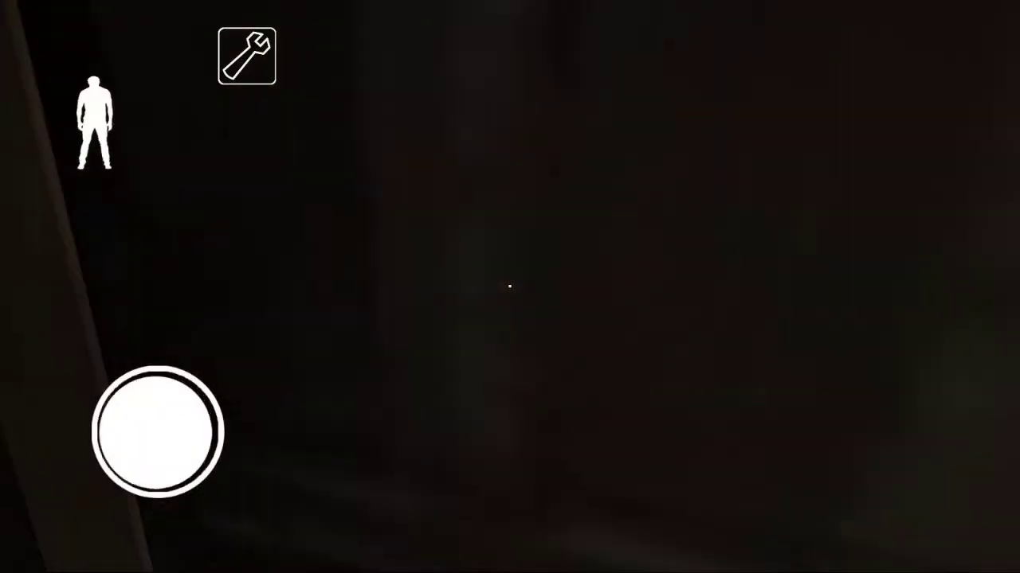
pyautogui.press('d')
pyautogui.press('w')
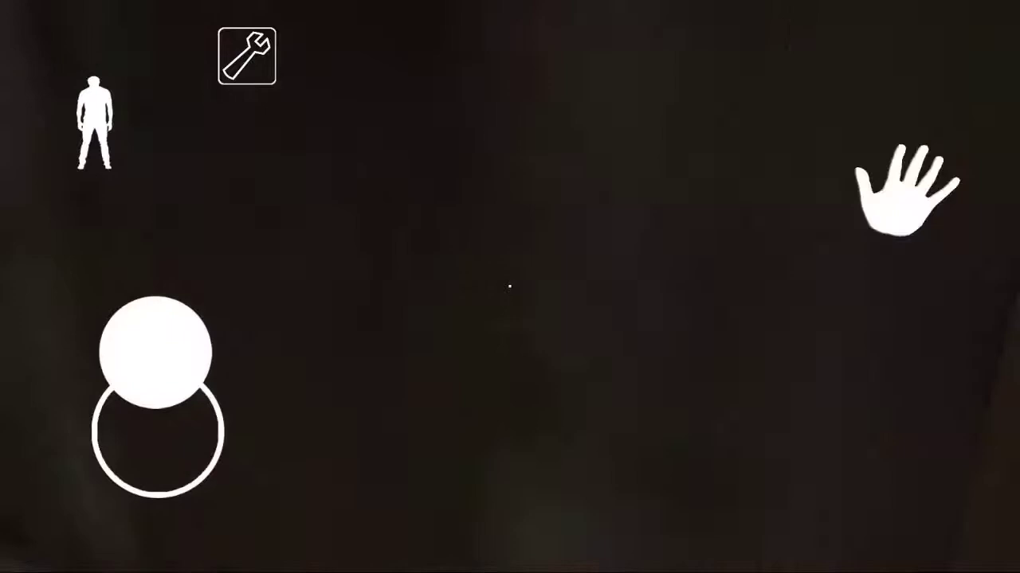
pyautogui.press('d')
pyautogui.press('w')
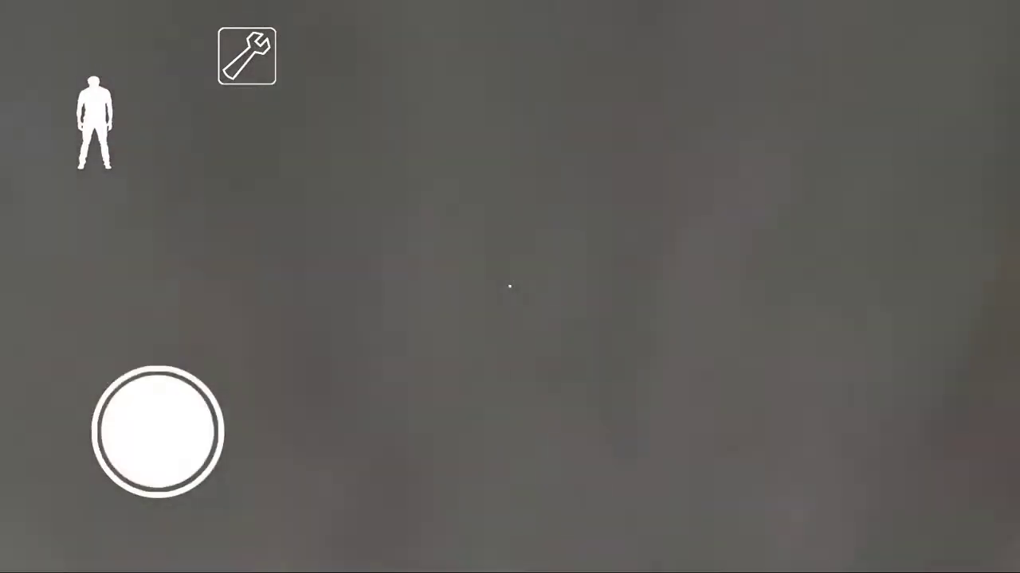